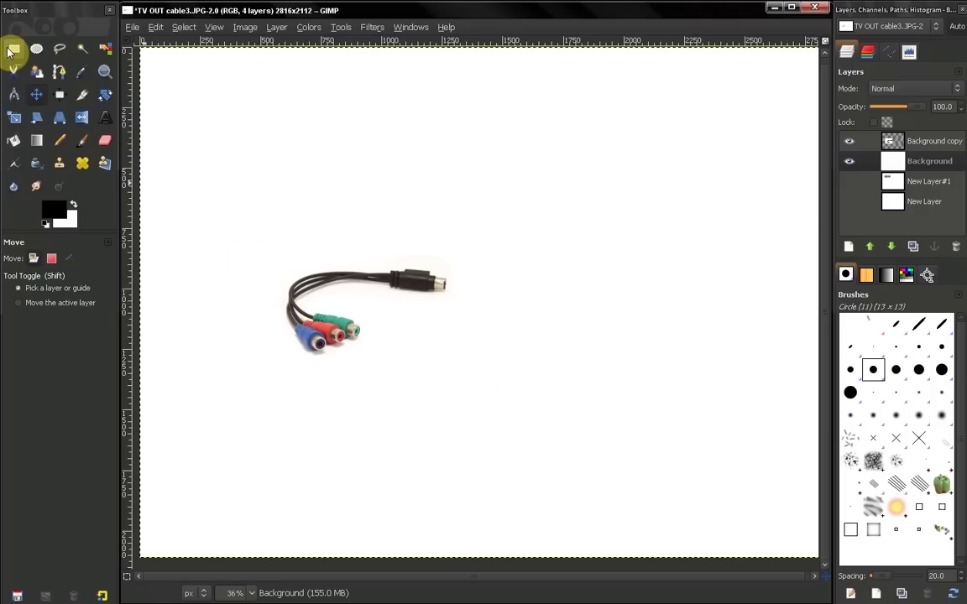
- Activate the Rectangle Select tool on the cable photo
{"action": "left_click", "coordinate": [12, 50]}
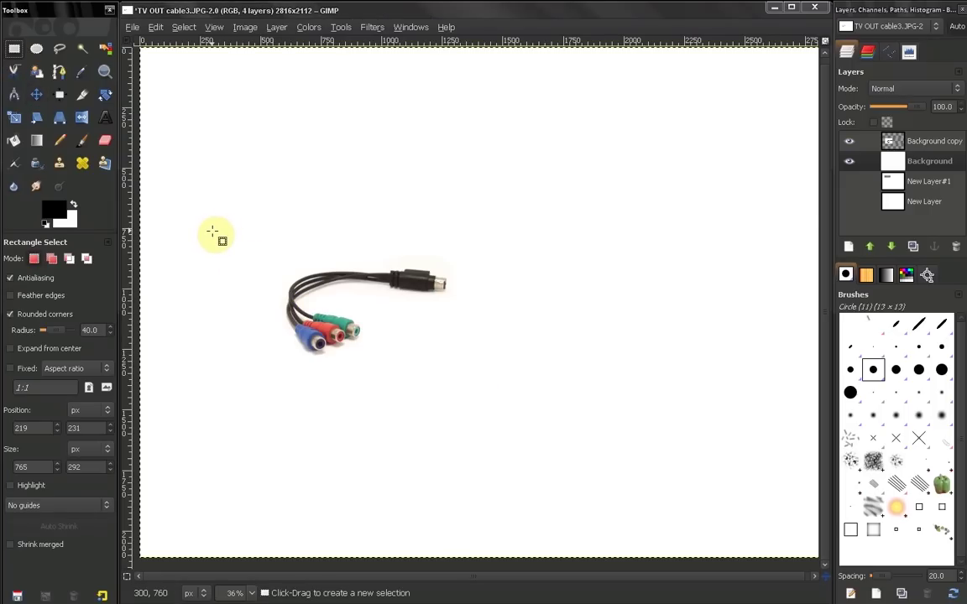
- Turn off rounded corners and try several selections, ending with a 471×444 px box around the connectors
{"action": "left_click", "coordinate": [11, 314]}
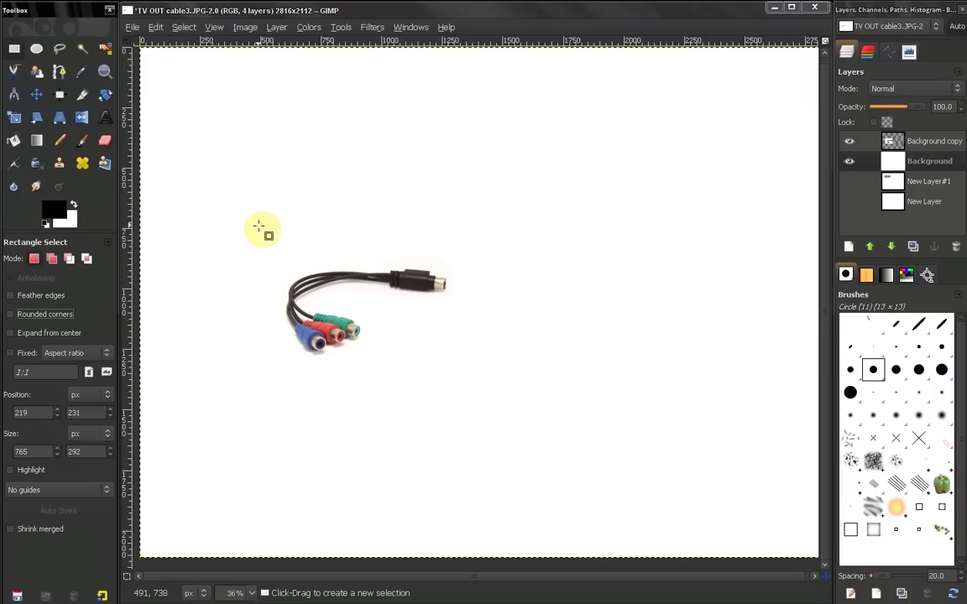
{"action": "left_click_drag", "start_coordinate": [258, 228], "coordinate": [368, 357]}
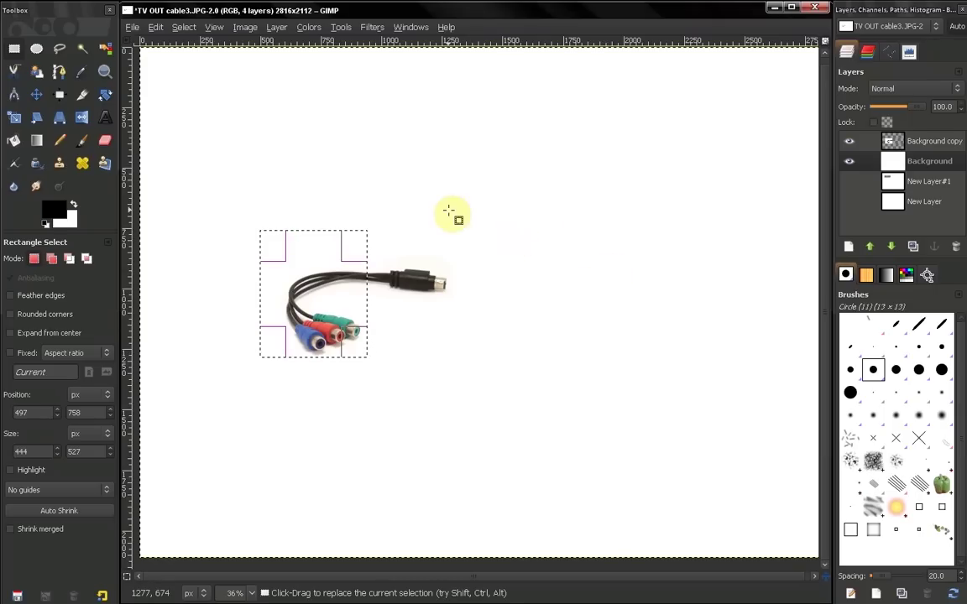
{"action": "left_click_drag", "start_coordinate": [352, 149], "coordinate": [572, 192]}
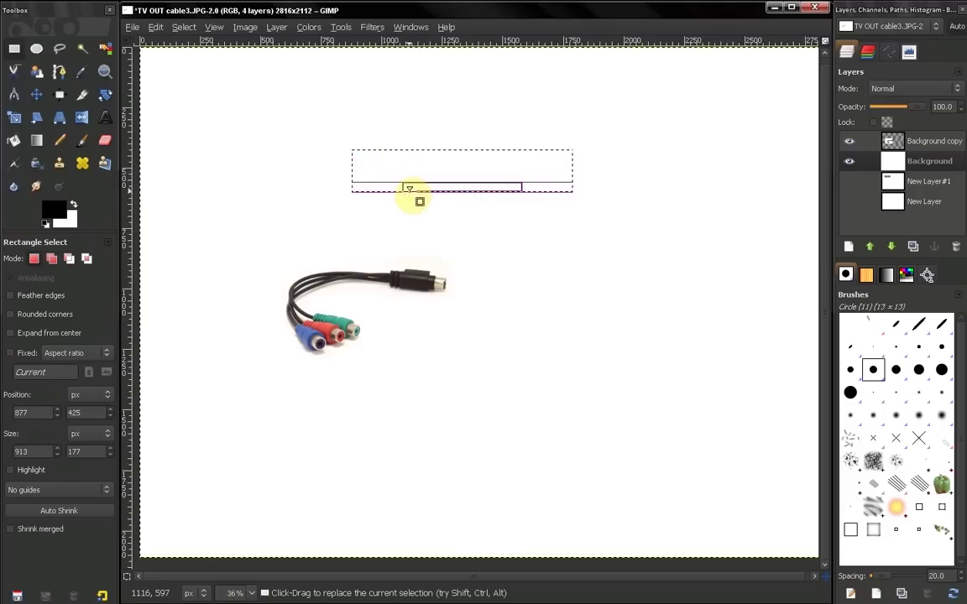
{"action": "left_click_drag", "start_coordinate": [319, 99], "coordinate": [501, 136]}
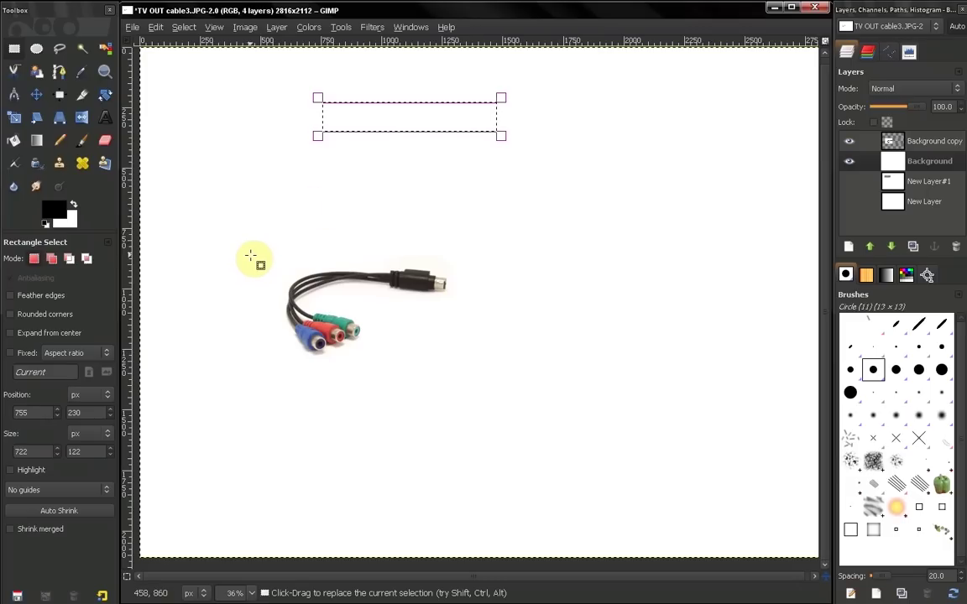
{"action": "left_click_drag", "start_coordinate": [254, 261], "coordinate": [368, 366]}
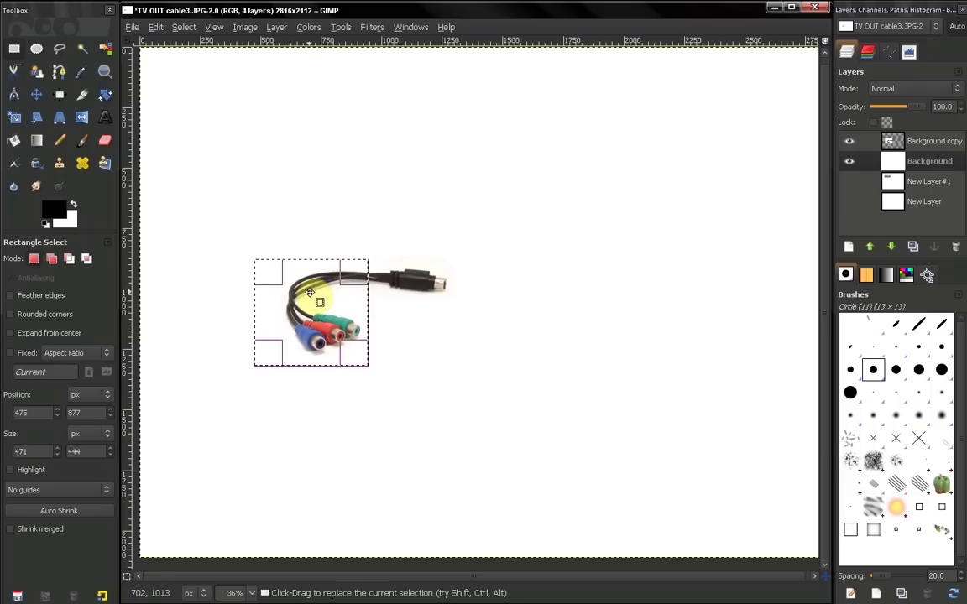
- Select a 164×600 px strip through the blue connector and make Background copy the active layer
{"action": "left_click_drag", "start_coordinate": [289, 237], "coordinate": [319, 323]}
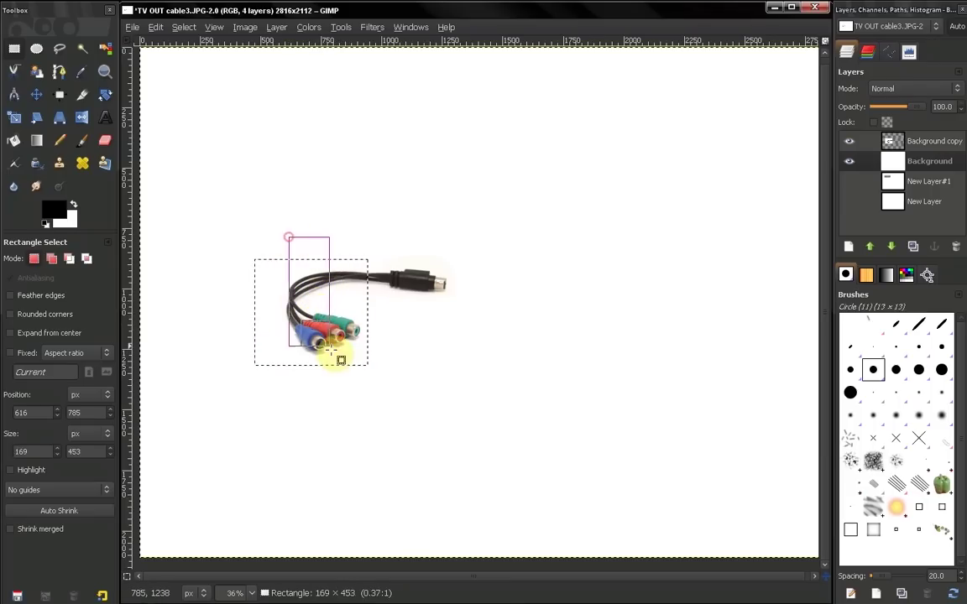
{"action": "left_click_drag", "start_coordinate": [328, 382], "coordinate": [328, 383]}
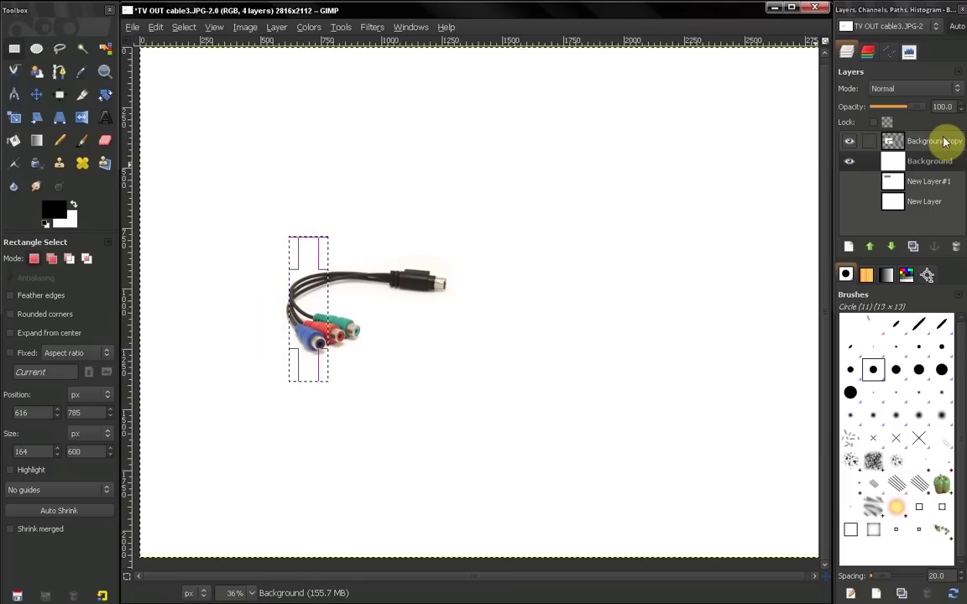
{"action": "left_click", "coordinate": [924, 141]}
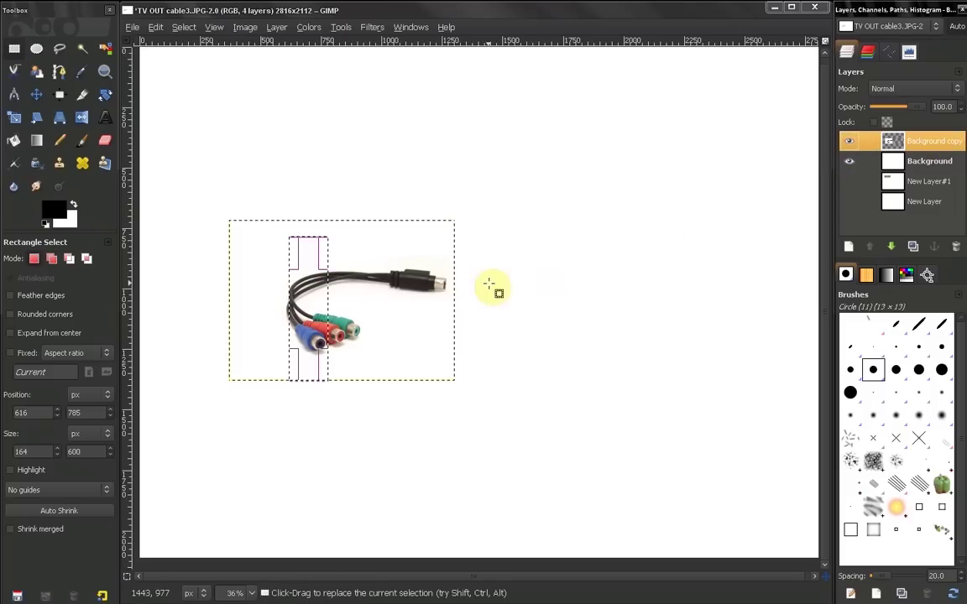
{"action": "left_click", "coordinate": [868, 141]}
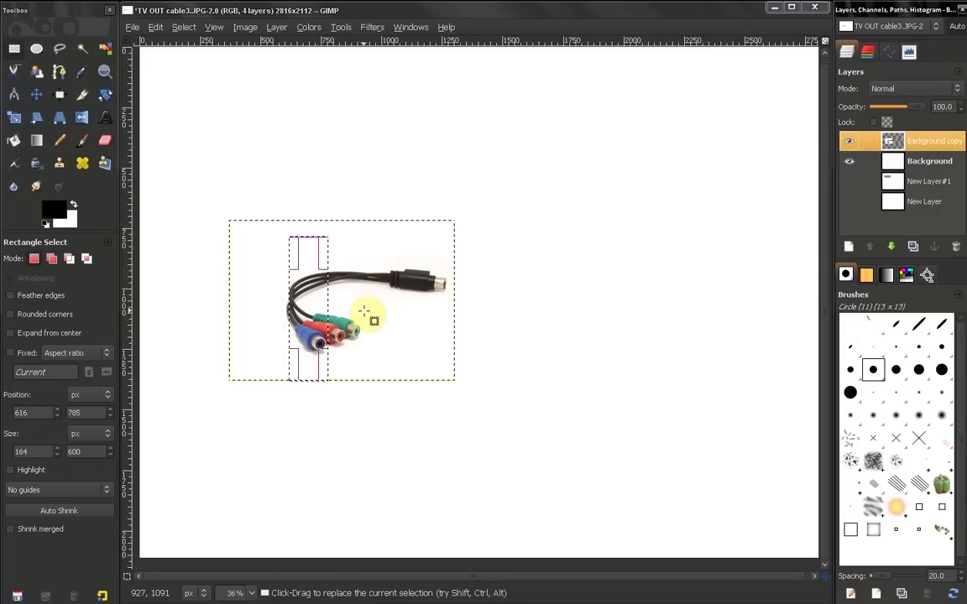
- Preview Colors > Desaturate on the strip, then cancel to keep the cable in colour
{"action": "left_click", "coordinate": [309, 27]}
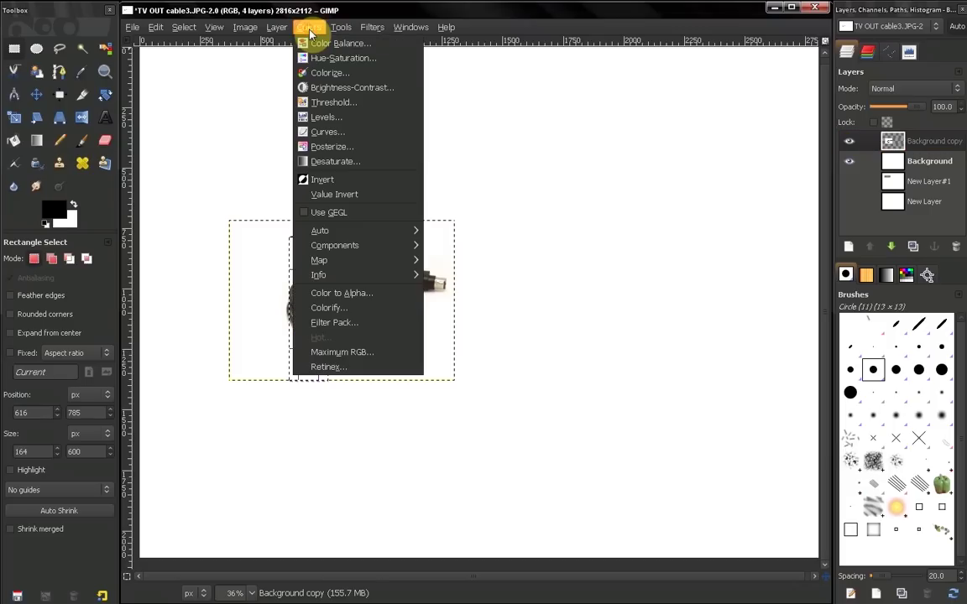
{"action": "left_click", "coordinate": [296, 144]}
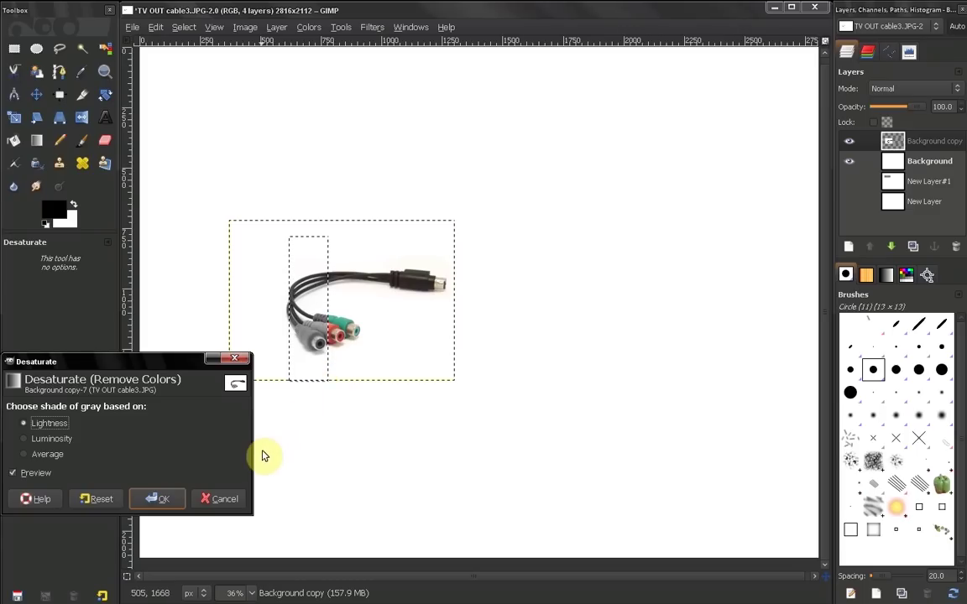
{"action": "left_click", "coordinate": [224, 500]}
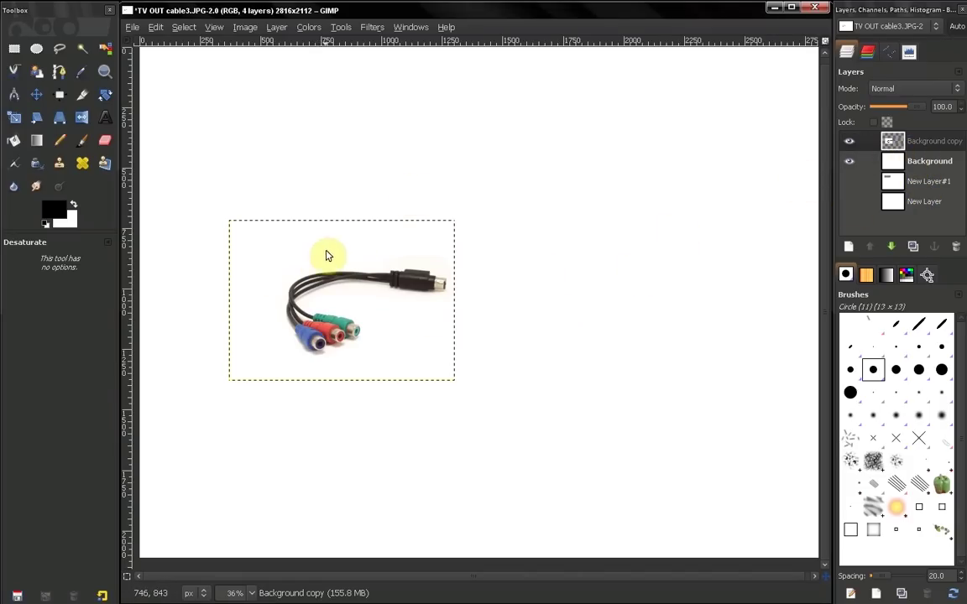
- Select a rectangle around the whole cable and copy it
{"action": "left_click", "coordinate": [13, 48]}
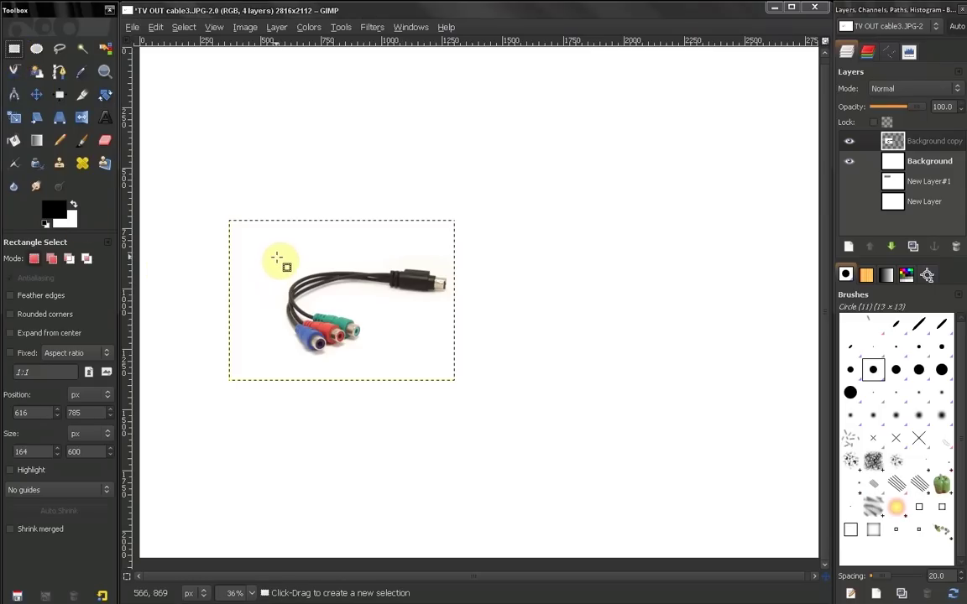
{"action": "left_click_drag", "start_coordinate": [262, 227], "coordinate": [452, 367]}
{"action": "key", "text": "ctrl"}
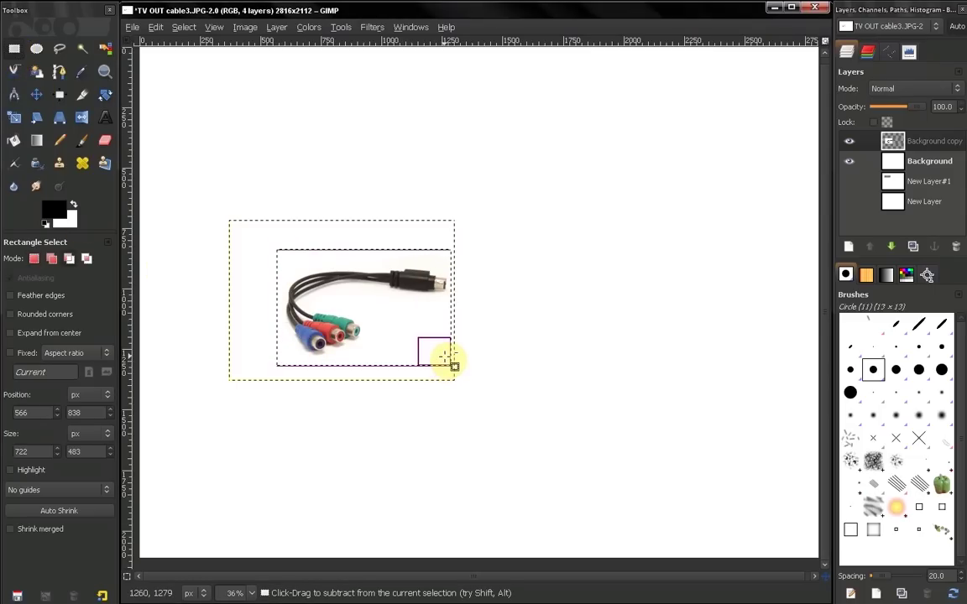
{"action": "key", "text": "ctrl+c"}
- Paste the cable as a new Pasted Layer and move it right of the original
{"action": "left_click", "coordinate": [157, 29]}
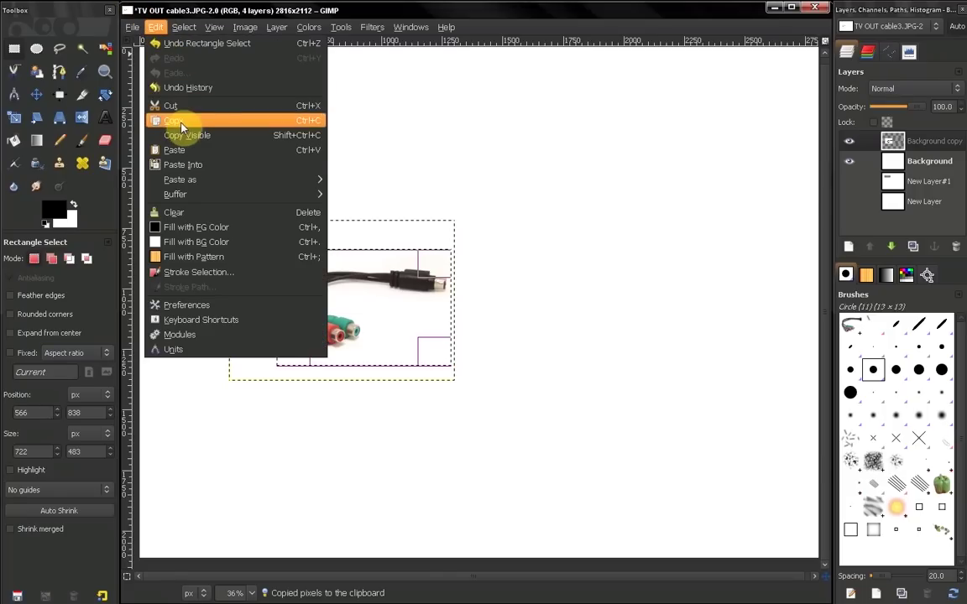
{"action": "left_click", "coordinate": [186, 151]}
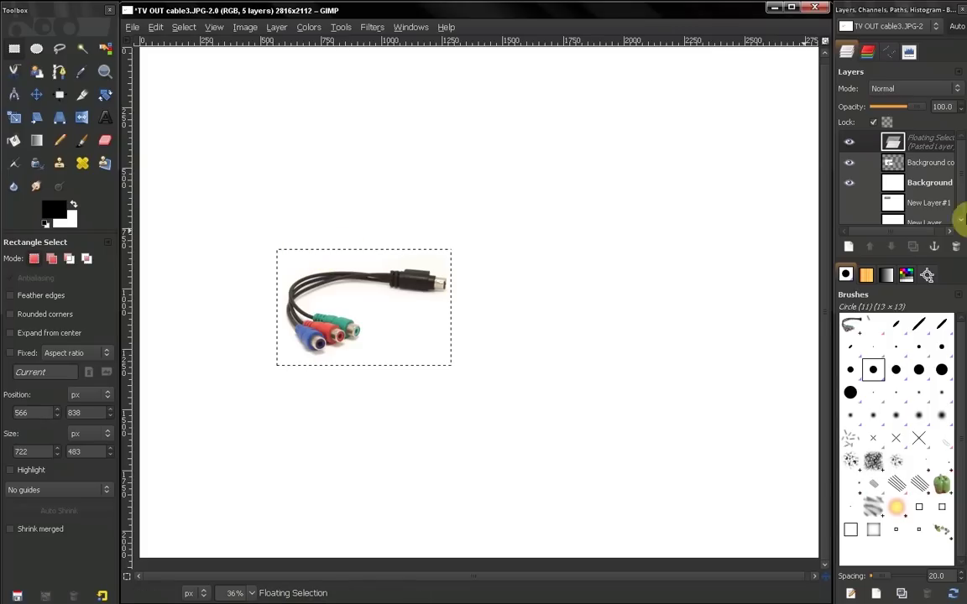
{"action": "left_click", "coordinate": [850, 249]}
{"action": "left_click", "coordinate": [36, 94]}
{"action": "left_click_drag", "start_coordinate": [344, 295], "coordinate": [590, 302]}
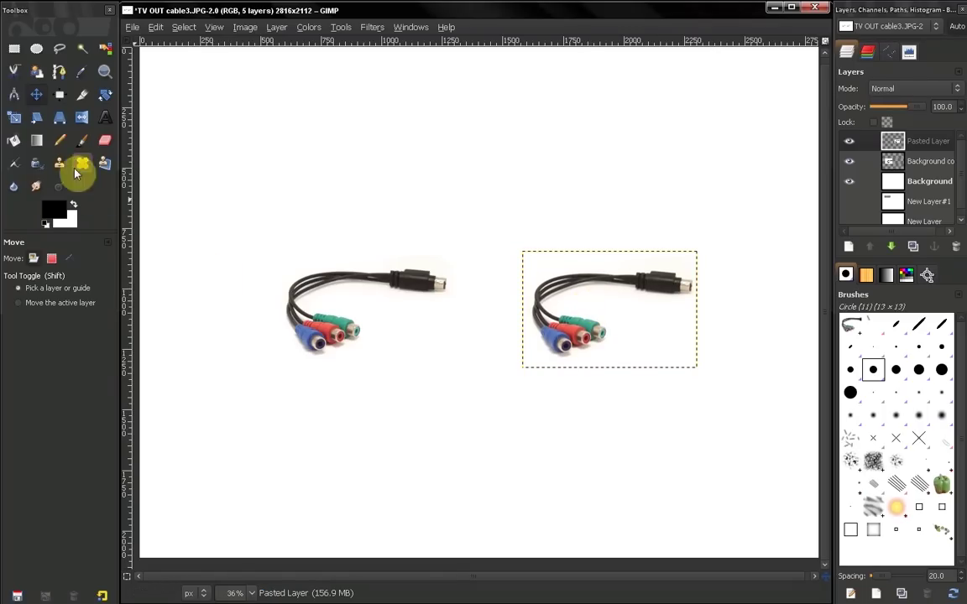
- Flip the pasted cable horizontally, then make the Background layer active
{"action": "left_click", "coordinate": [80, 122]}
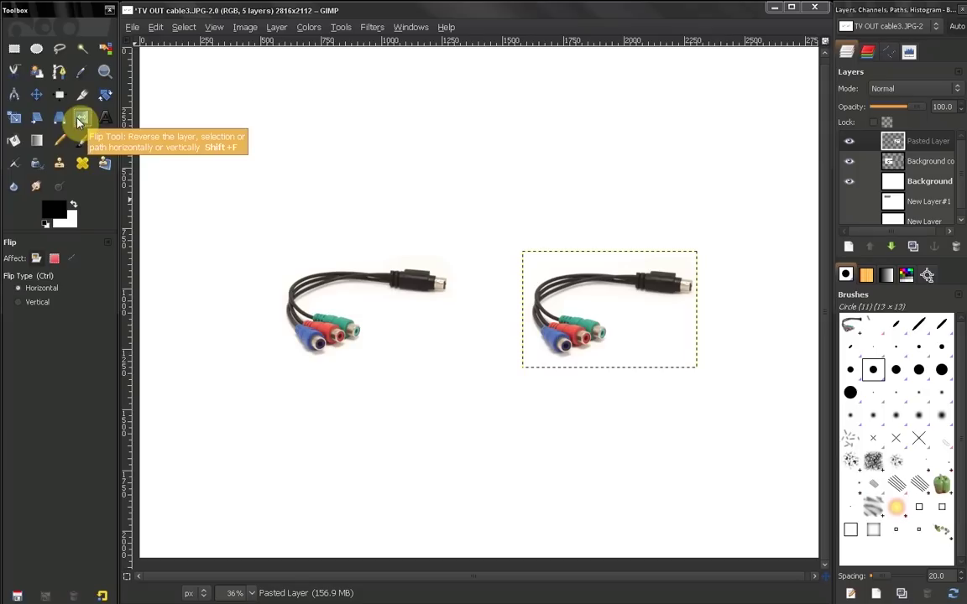
{"action": "left_click", "coordinate": [602, 307]}
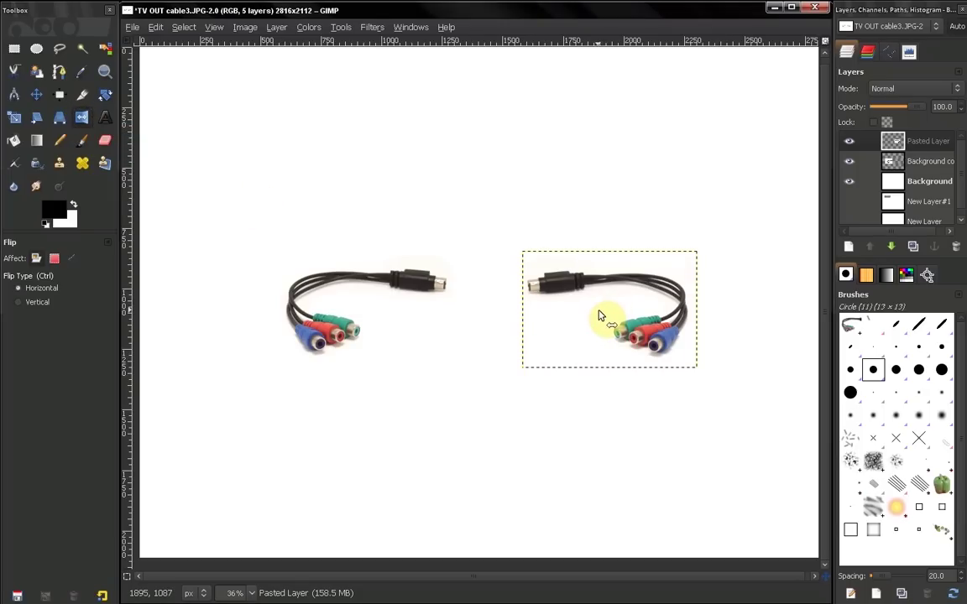
{"action": "left_click", "coordinate": [914, 182]}
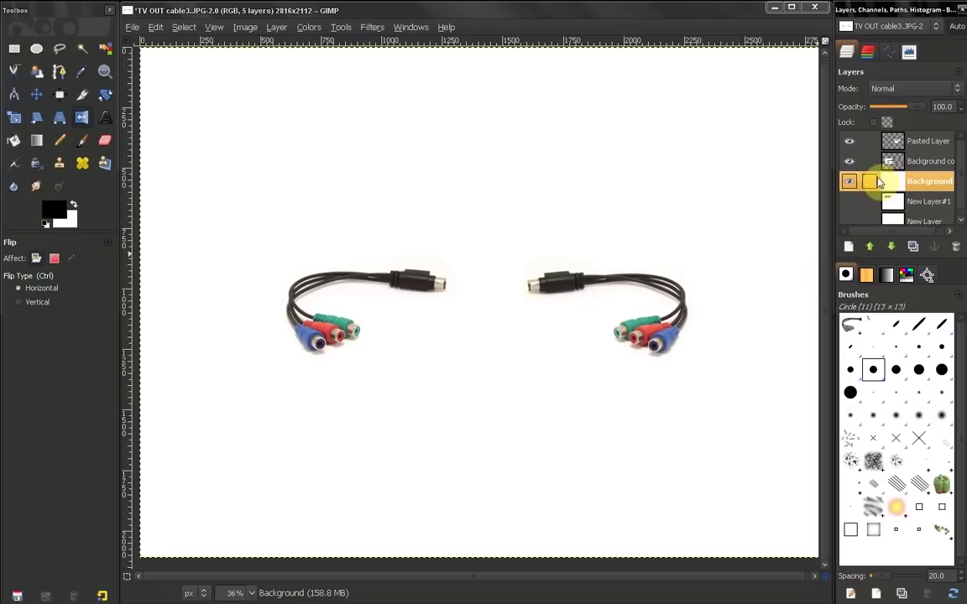
- Hide both cable layers, show New Layer#1 and New Layer, and pick Rectangle Select
{"action": "left_click", "coordinate": [848, 161]}
{"action": "left_click", "coordinate": [849, 141]}
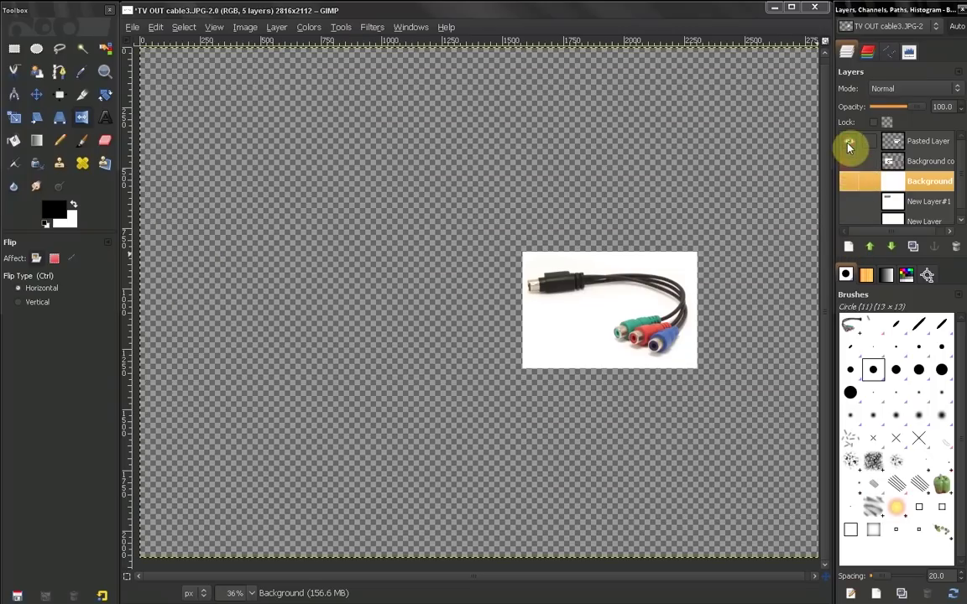
{"action": "left_click", "coordinate": [846, 202]}
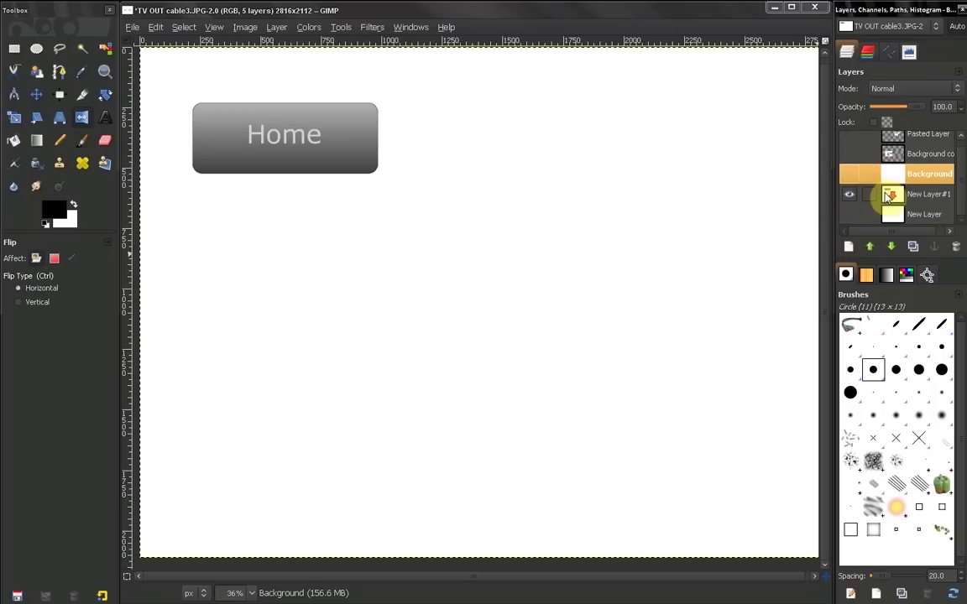
{"action": "left_click", "coordinate": [849, 215]}
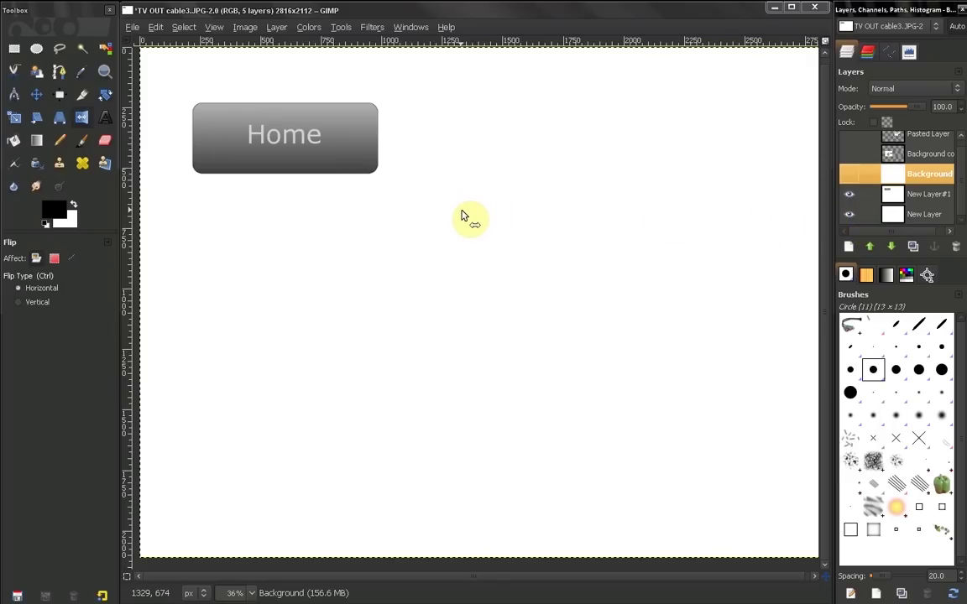
{"action": "left_click", "coordinate": [14, 49]}
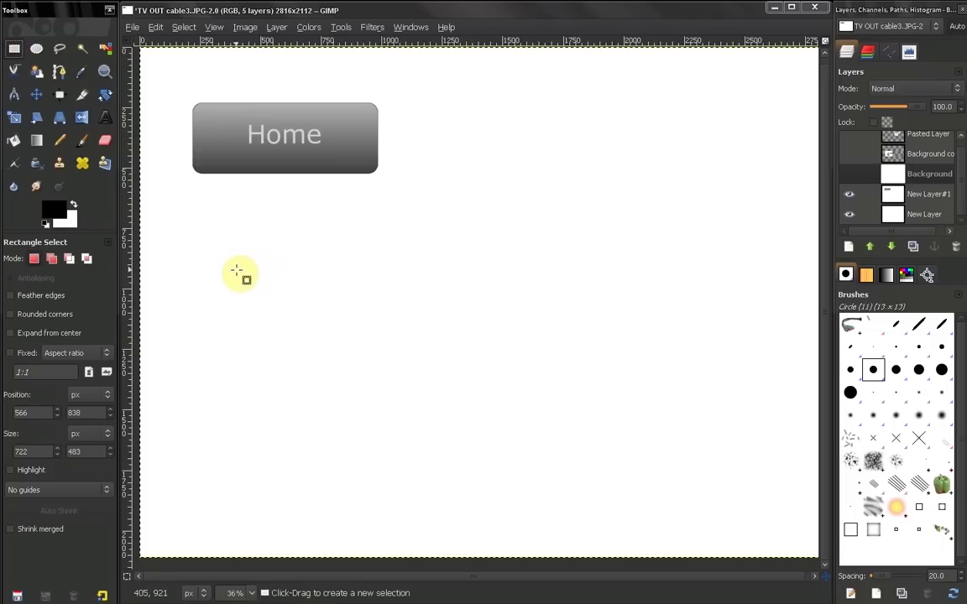
{"action": "left_click_drag", "start_coordinate": [222, 220], "coordinate": [699, 343]}
{"action": "left_click", "coordinate": [51, 258]}
{"action": "left_click_drag", "start_coordinate": [358, 405], "coordinate": [285, 277]}
{"action": "left_click_drag", "start_coordinate": [478, 380], "coordinate": [446, 288]}
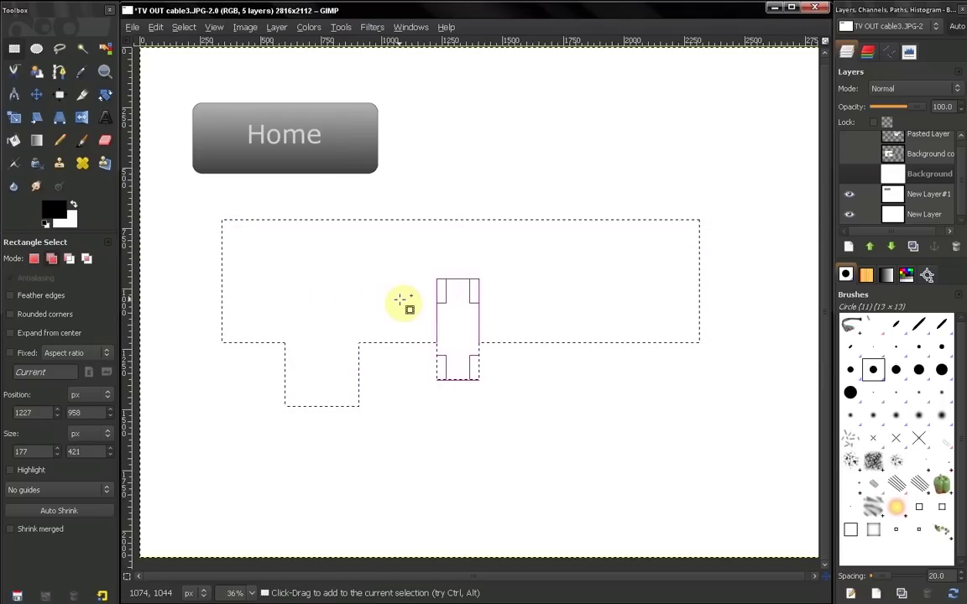
{"action": "left_click_drag", "start_coordinate": [513, 202], "coordinate": [590, 292]}
{"action": "left_click_drag", "start_coordinate": [642, 393], "coordinate": [614, 265]}
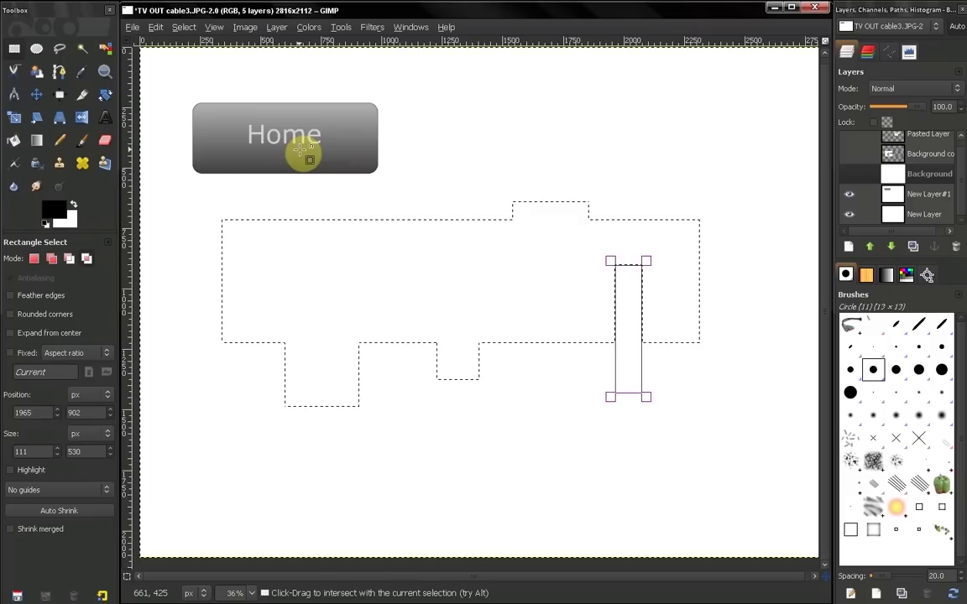
{"action": "key", "text": "ctrl+shift+a"}
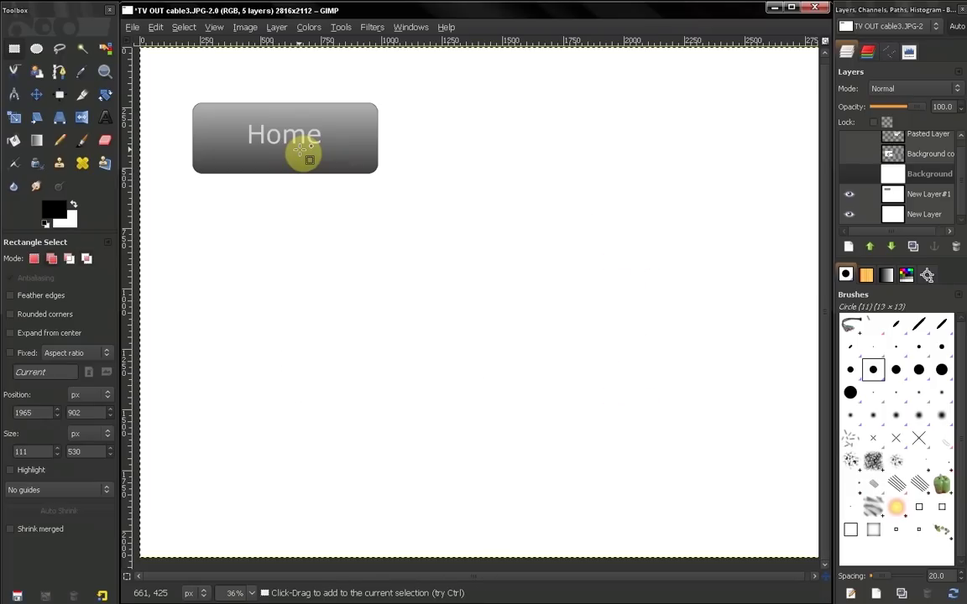
{"action": "left_click", "coordinate": [127, 28]}
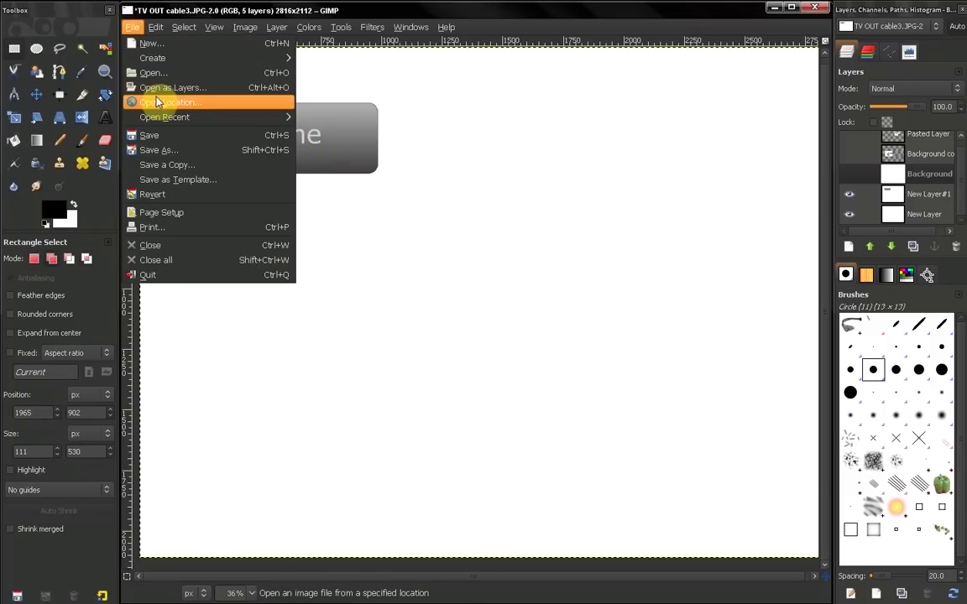
- Select a 761×252 px rectangle below the Home button with rounded corners of radius 32
{"action": "mouse_move", "coordinate": [155, 63]}
{"action": "mouse_move", "coordinate": [386, 110]}
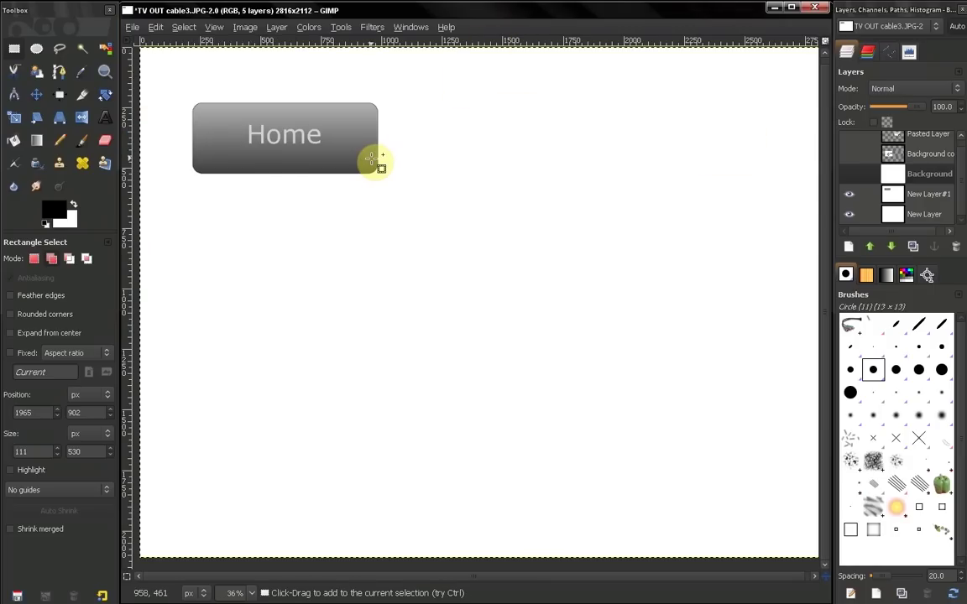
{"action": "left_click", "coordinate": [12, 47]}
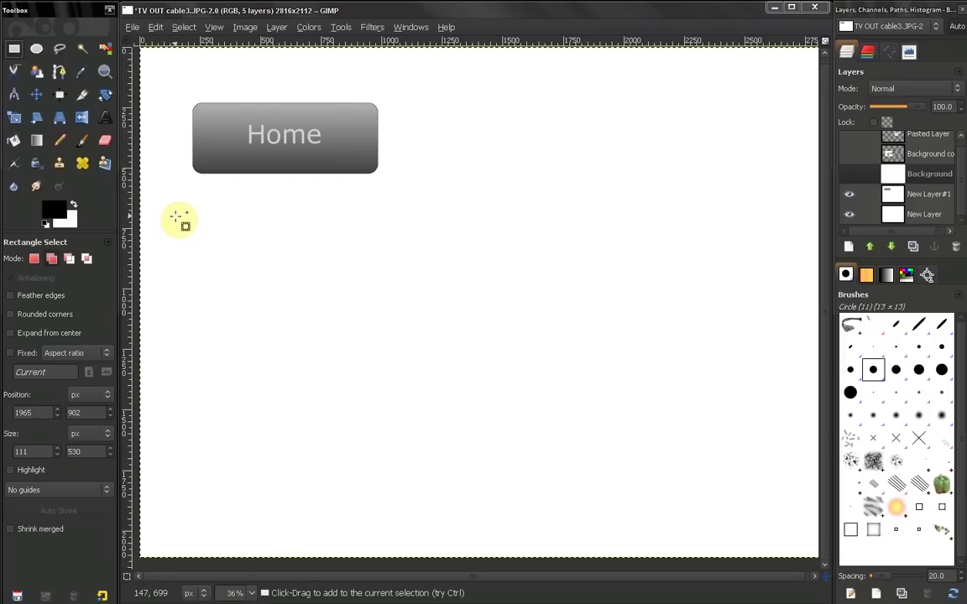
{"action": "left_click_drag", "start_coordinate": [192, 198], "coordinate": [375, 257]}
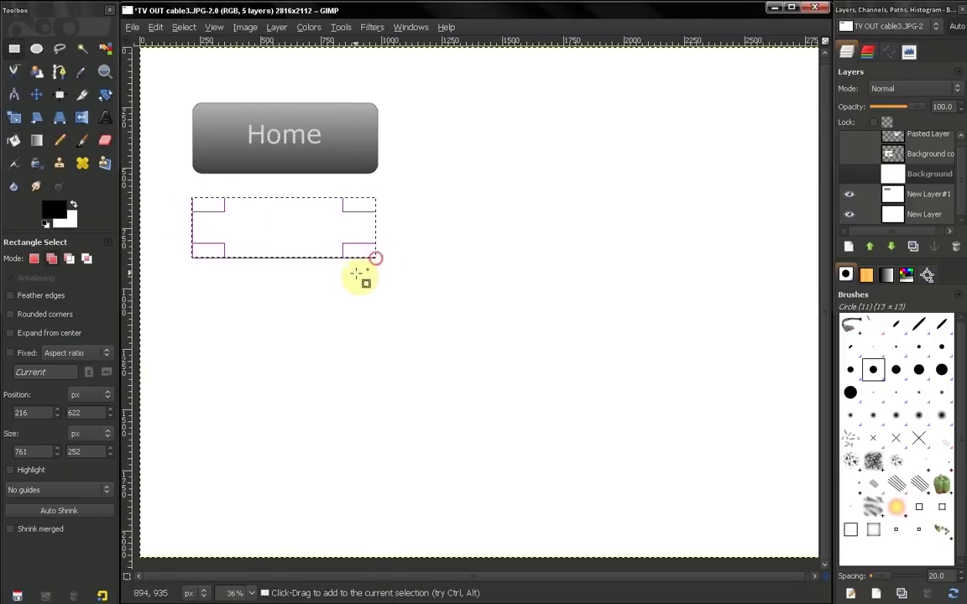
{"action": "left_click", "coordinate": [10, 316]}
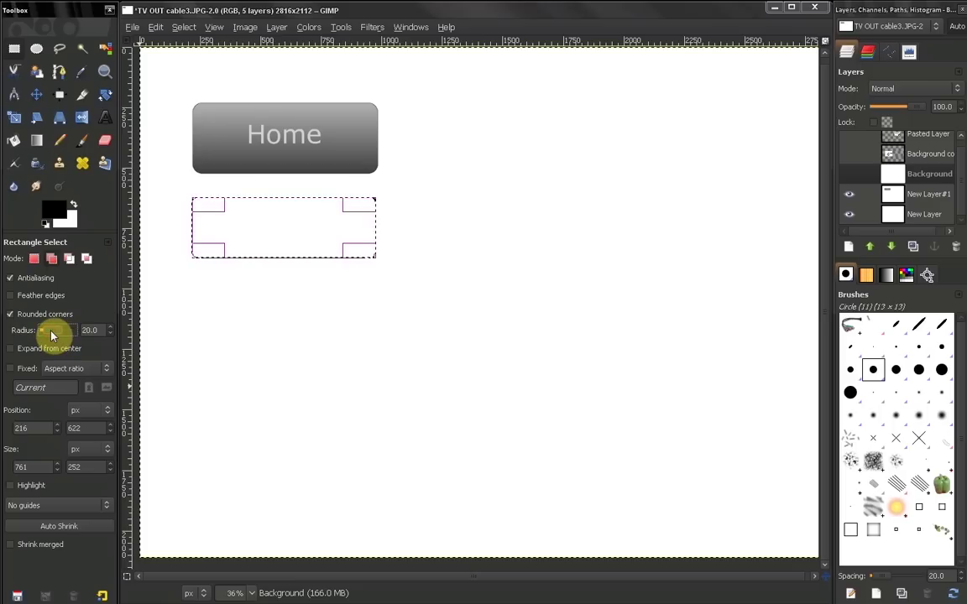
{"action": "left_click_drag", "start_coordinate": [52, 336], "coordinate": [58, 328]}
- Add a white-filled layer named New Layer#2, then pick the Blend tool
{"action": "left_click", "coordinate": [847, 252]}
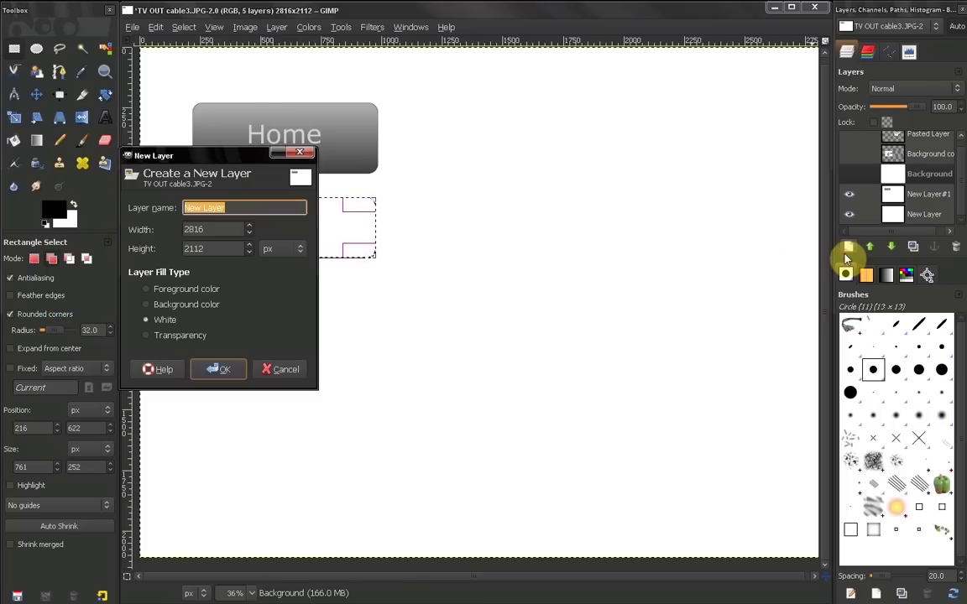
{"action": "left_click", "coordinate": [215, 369]}
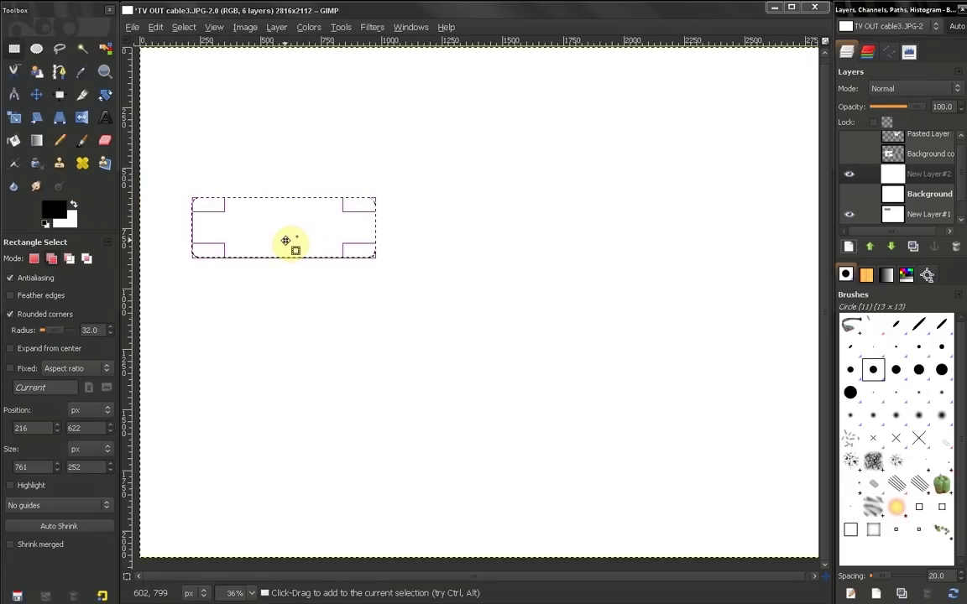
{"action": "left_click", "coordinate": [36, 140]}
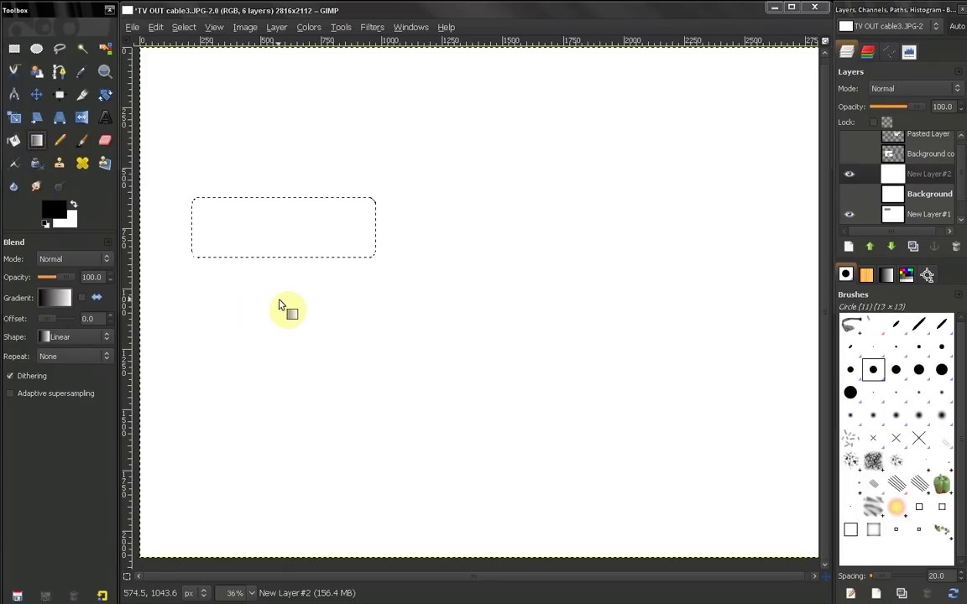
- Fill the rounded selection with a vertical grey gradient and stroke its outline
{"action": "left_click_drag", "start_coordinate": [286, 300], "coordinate": [300, 160]}
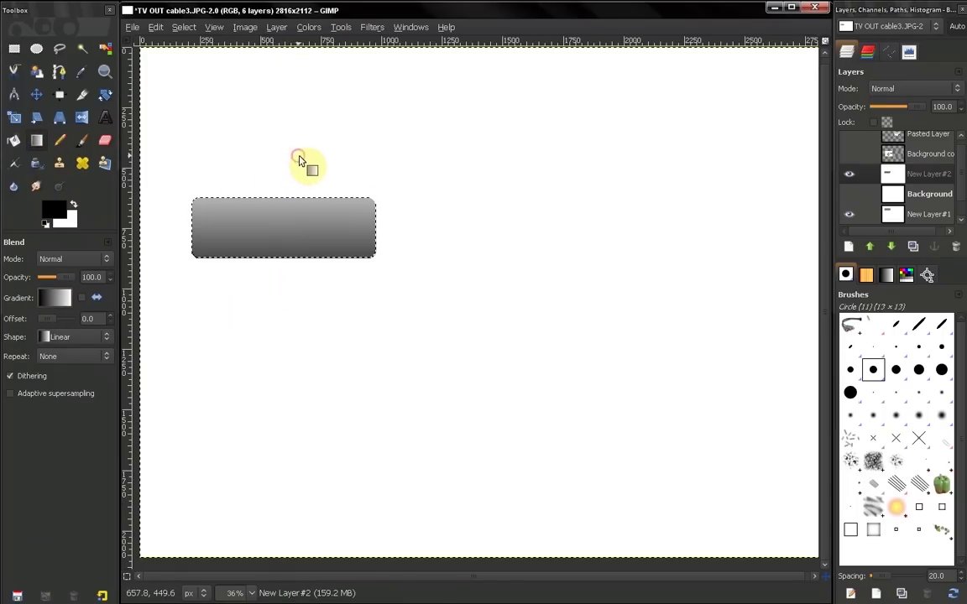
{"action": "left_click", "coordinate": [156, 27]}
{"action": "left_click", "coordinate": [189, 274]}
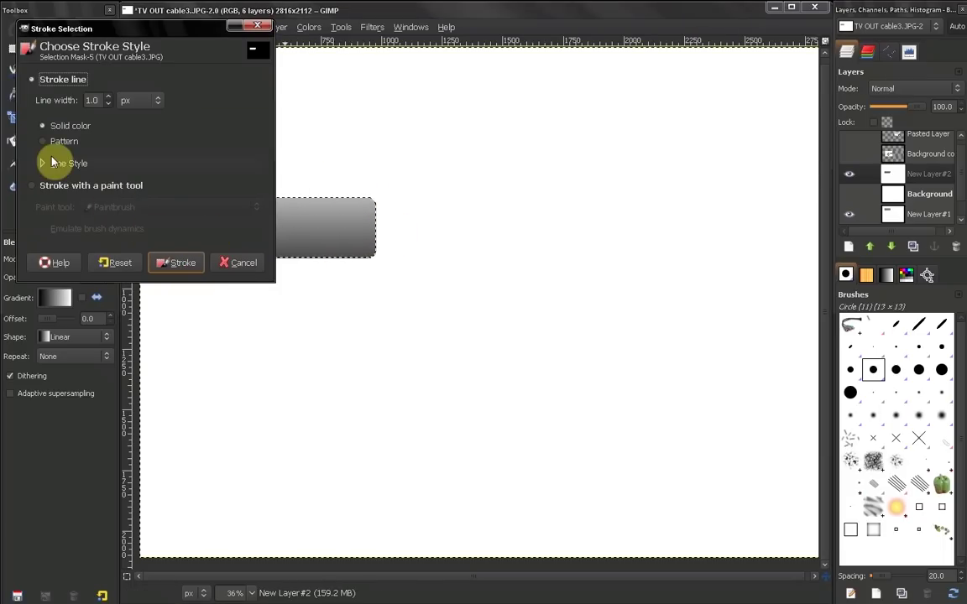
{"action": "left_click", "coordinate": [177, 265]}
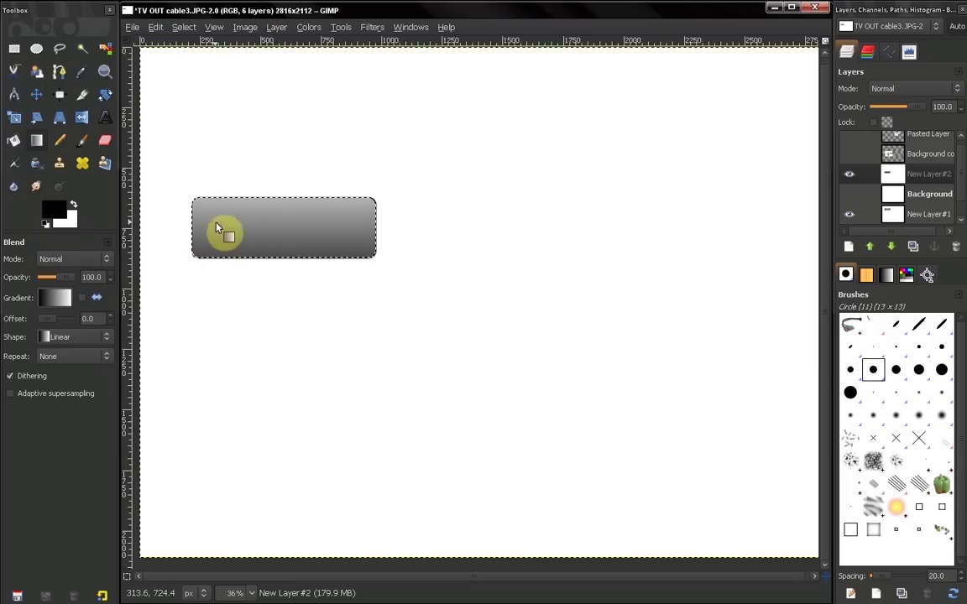
- Add the text 'Home' on the grey button in light grey colour 9d9797
{"action": "left_click", "coordinate": [104, 116]}
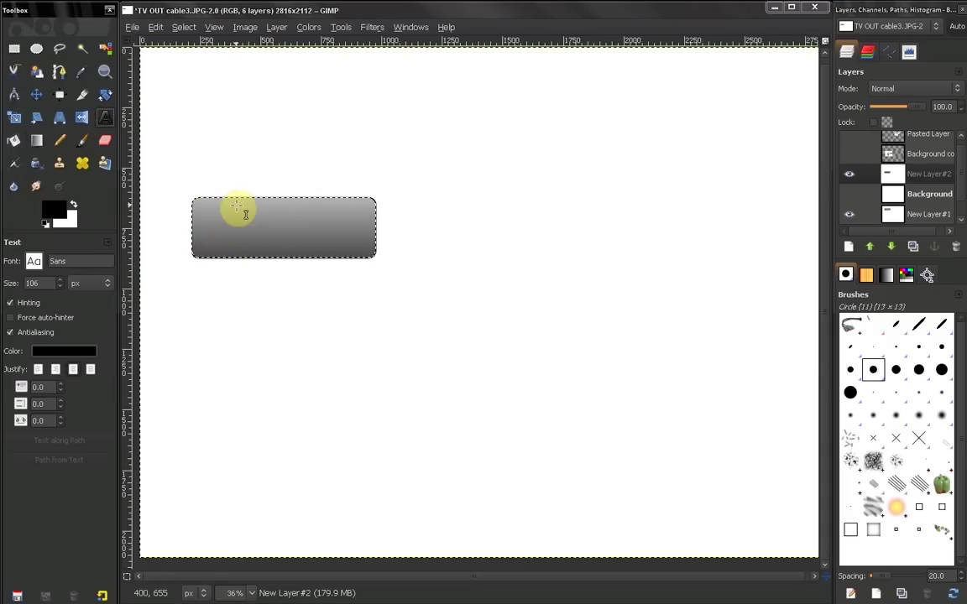
{"action": "left_click_drag", "start_coordinate": [231, 211], "coordinate": [342, 242]}
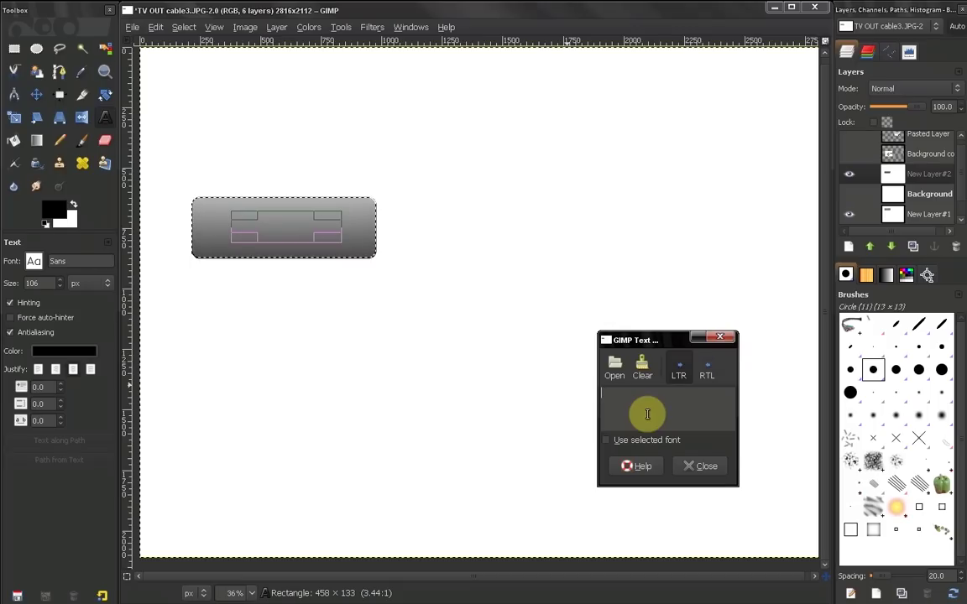
{"action": "type", "text": "Home"}
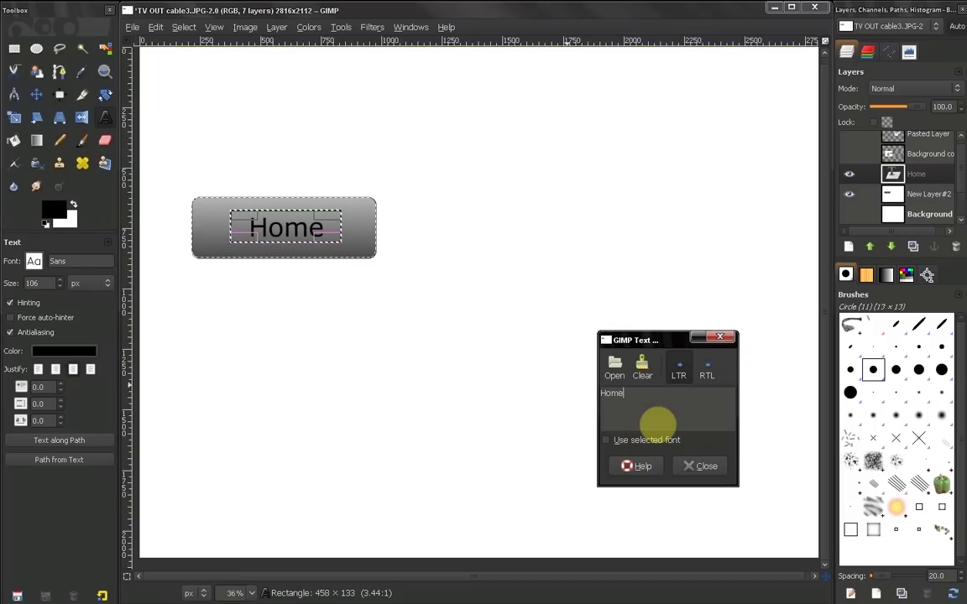
{"action": "left_click", "coordinate": [63, 351]}
{"action": "mouse_move", "coordinate": [76, 155]}
{"action": "left_mouse_down"}
{"action": "mouse_move", "coordinate": [64, 156]}
{"action": "mouse_move", "coordinate": [75, 160]}
{"action": "left_mouse_up"}
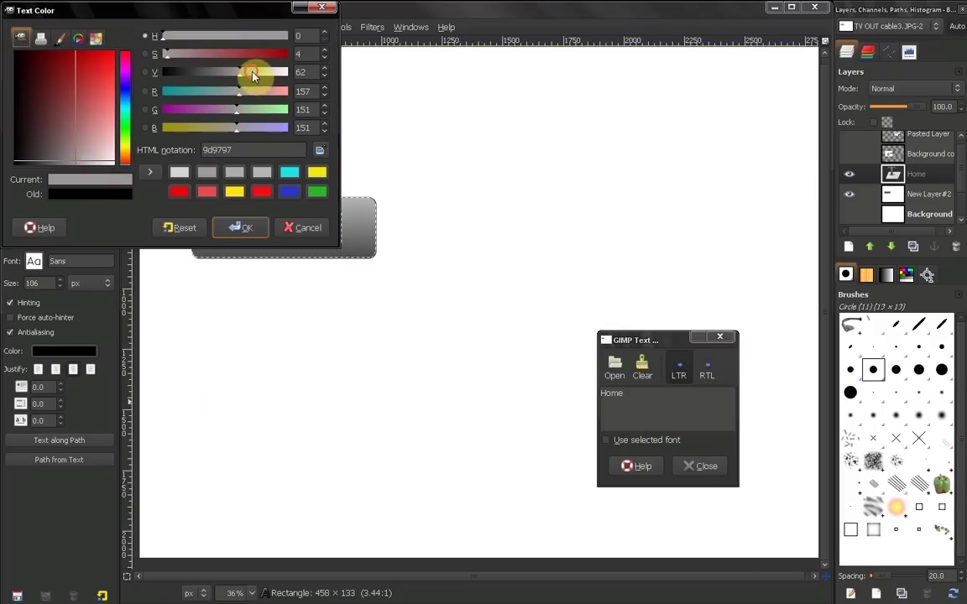
{"action": "left_click_drag", "start_coordinate": [252, 75], "coordinate": [265, 76]}
{"action": "left_click", "coordinate": [241, 228]}
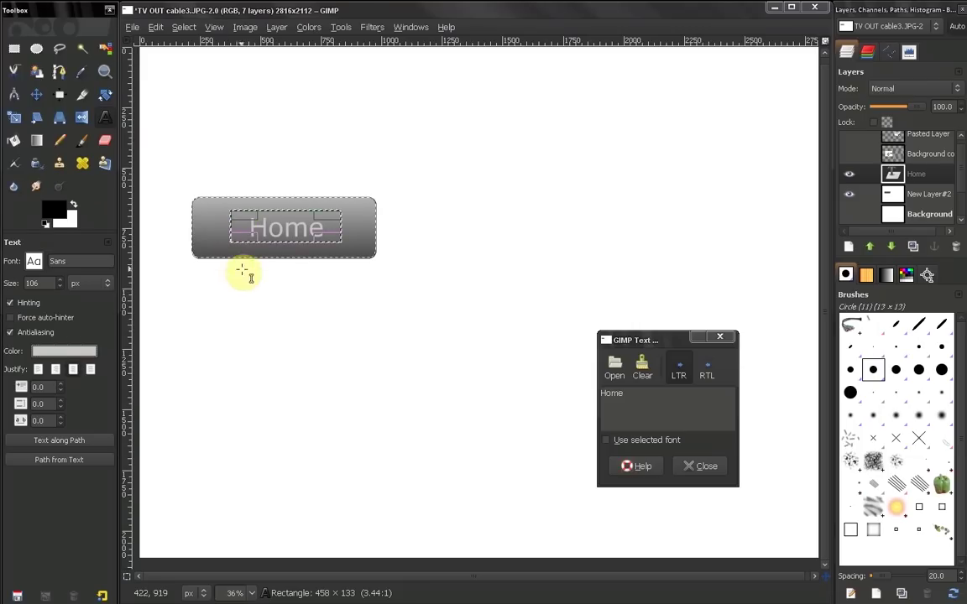
- Clear the selection and make New Layer#2 the active layer with the Move tool
{"action": "key", "text": "shift+ctrl+a"}
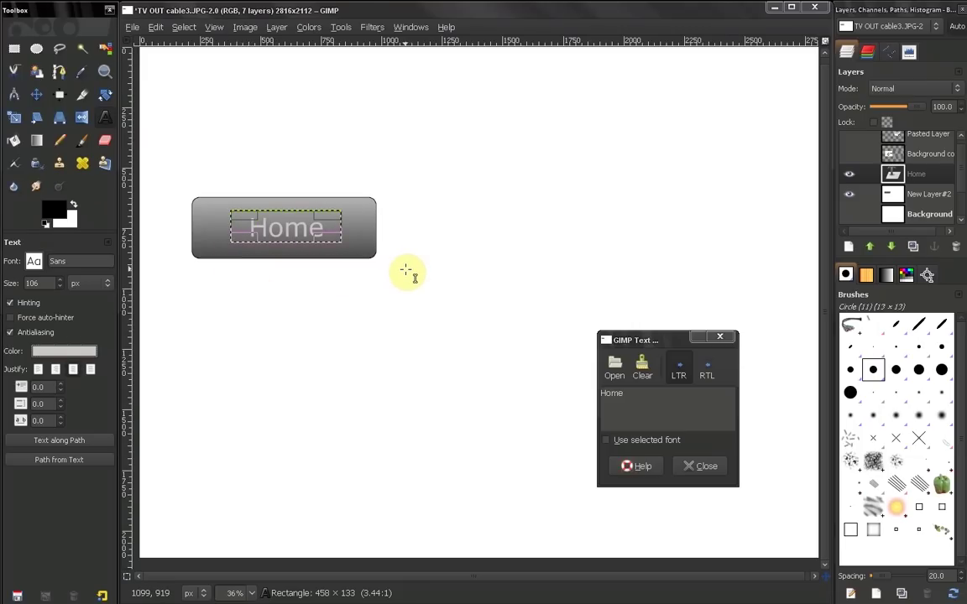
{"action": "left_click", "coordinate": [702, 466]}
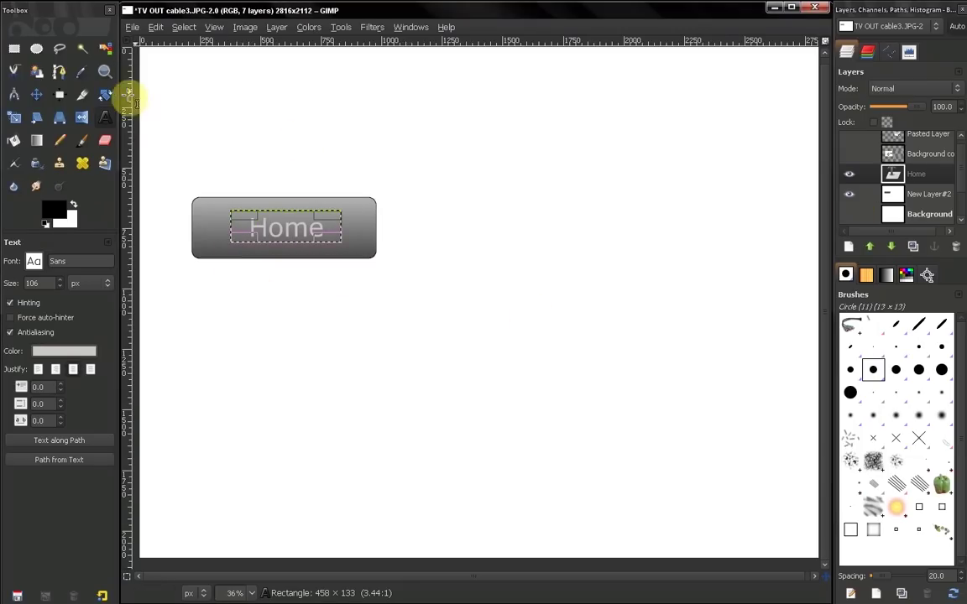
{"action": "left_click", "coordinate": [42, 99]}
{"action": "left_click", "coordinate": [932, 194]}
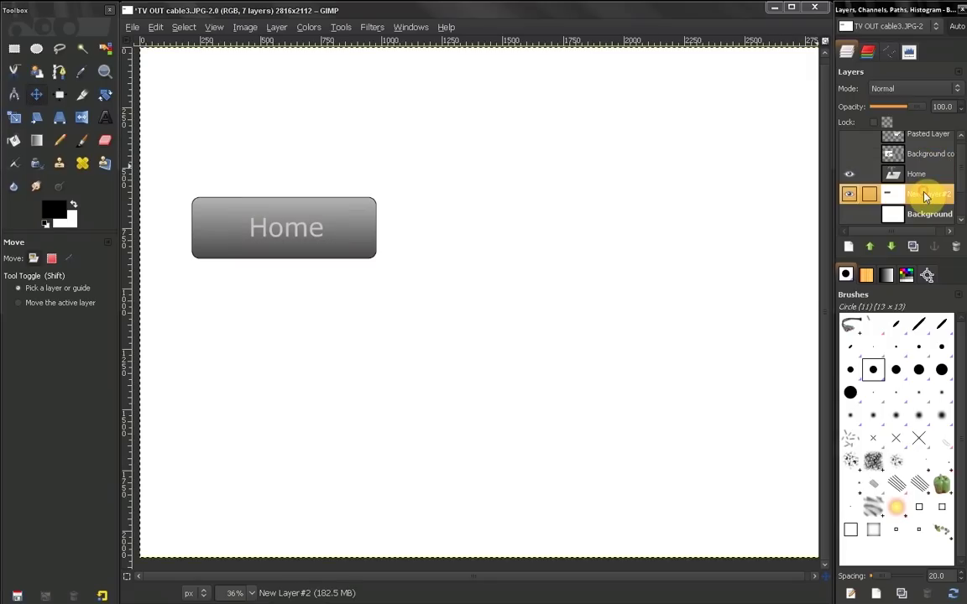